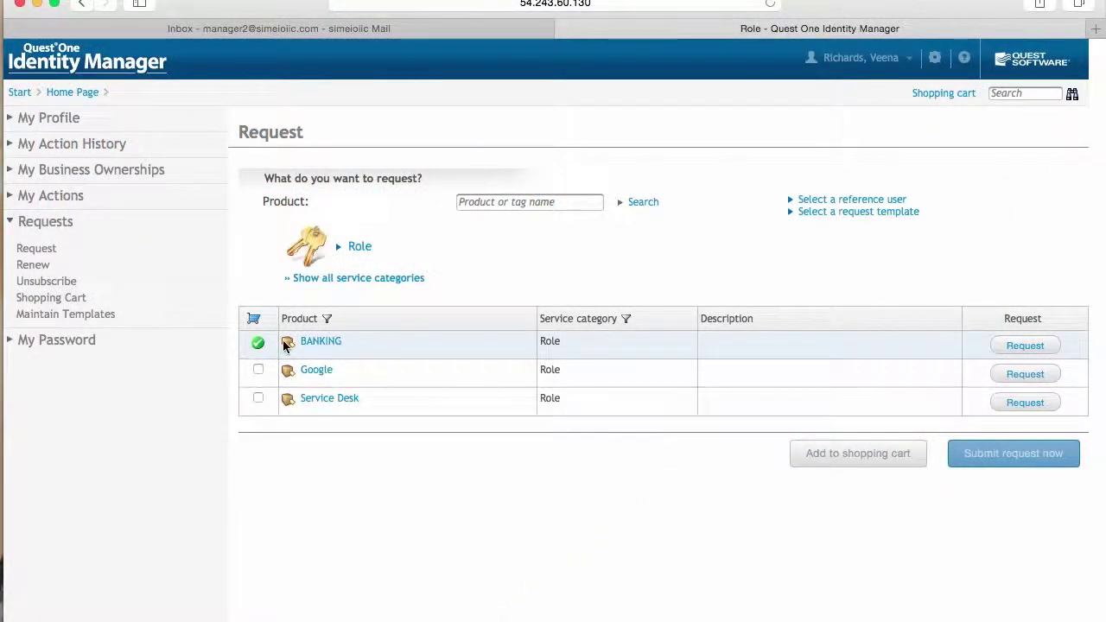
- Request the Service Desk role and submit the cart despite the non-compliance warning
left_click(258, 398)
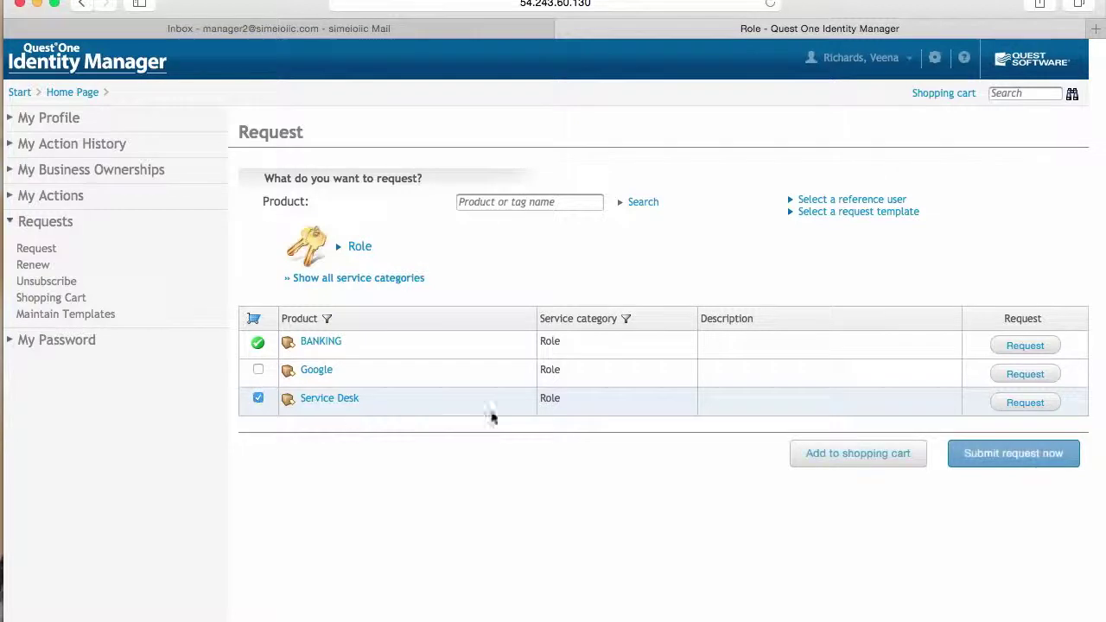
left_click(1046, 403)
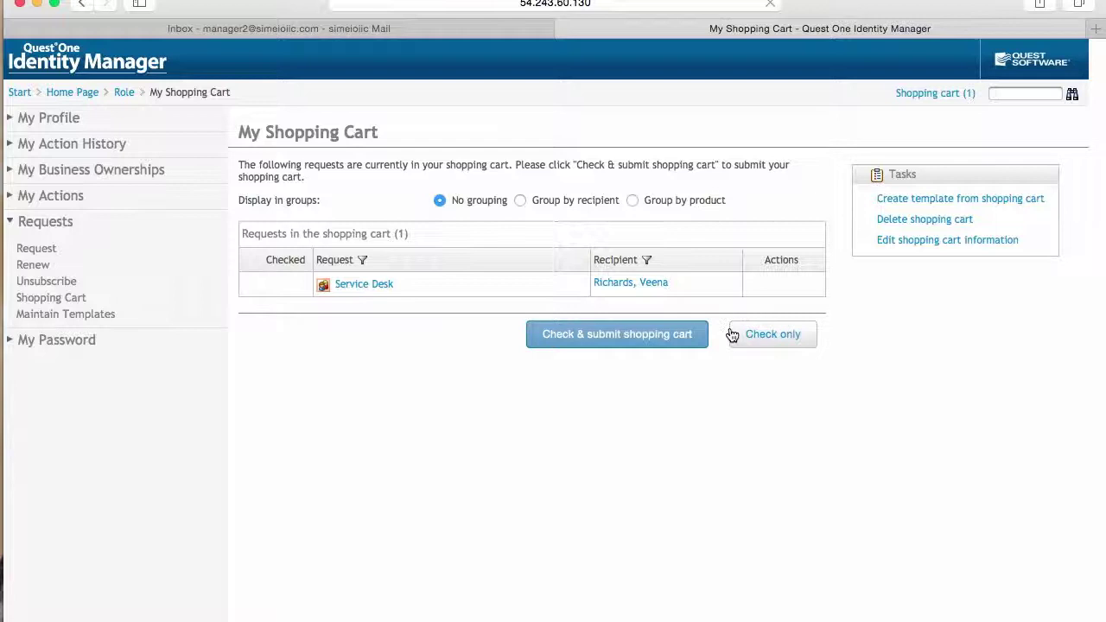
left_click(670, 350)
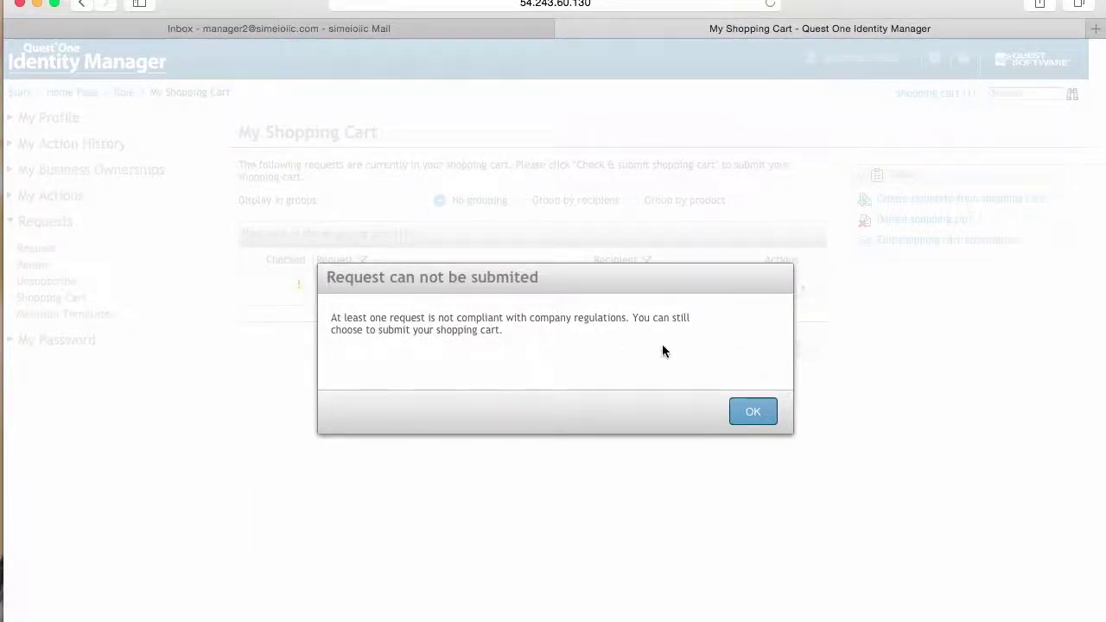
left_click(756, 412)
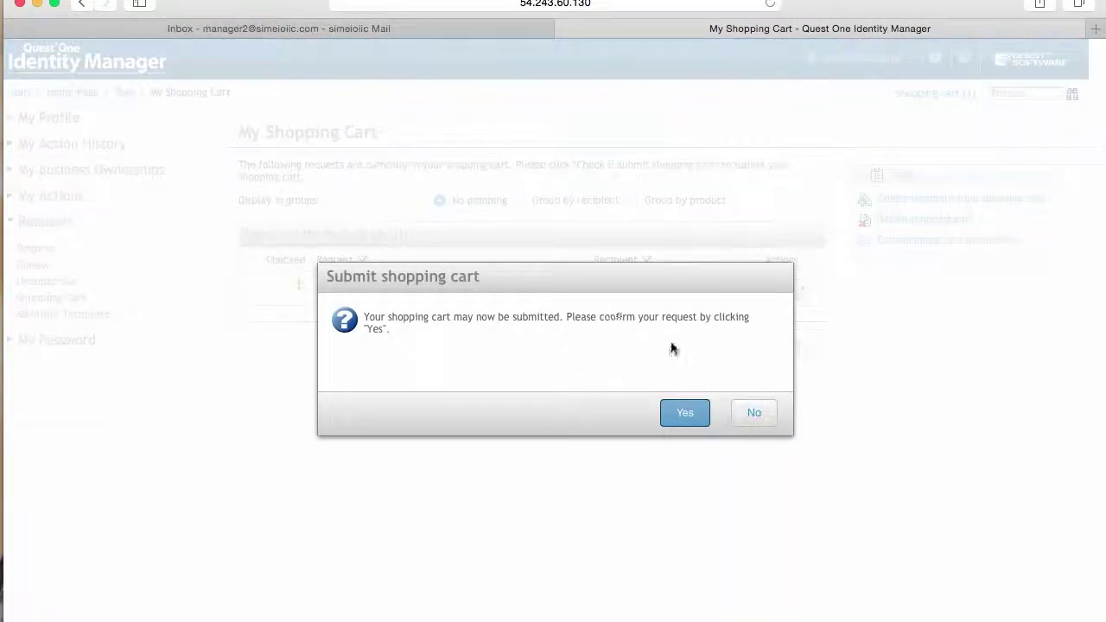
left_click(684, 415)
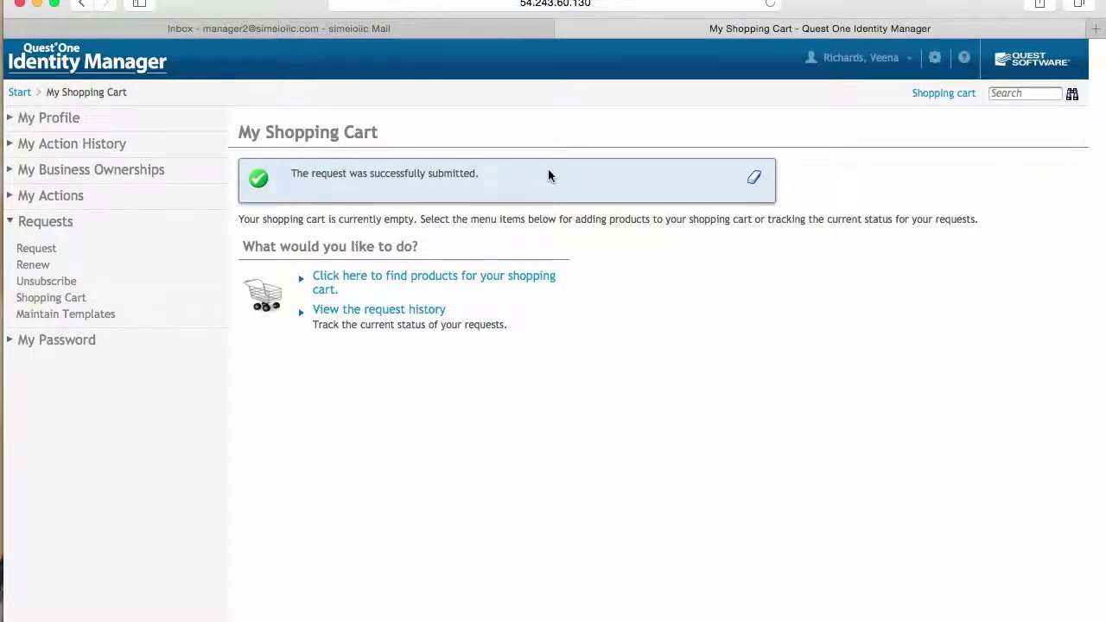
left_click(860, 57)
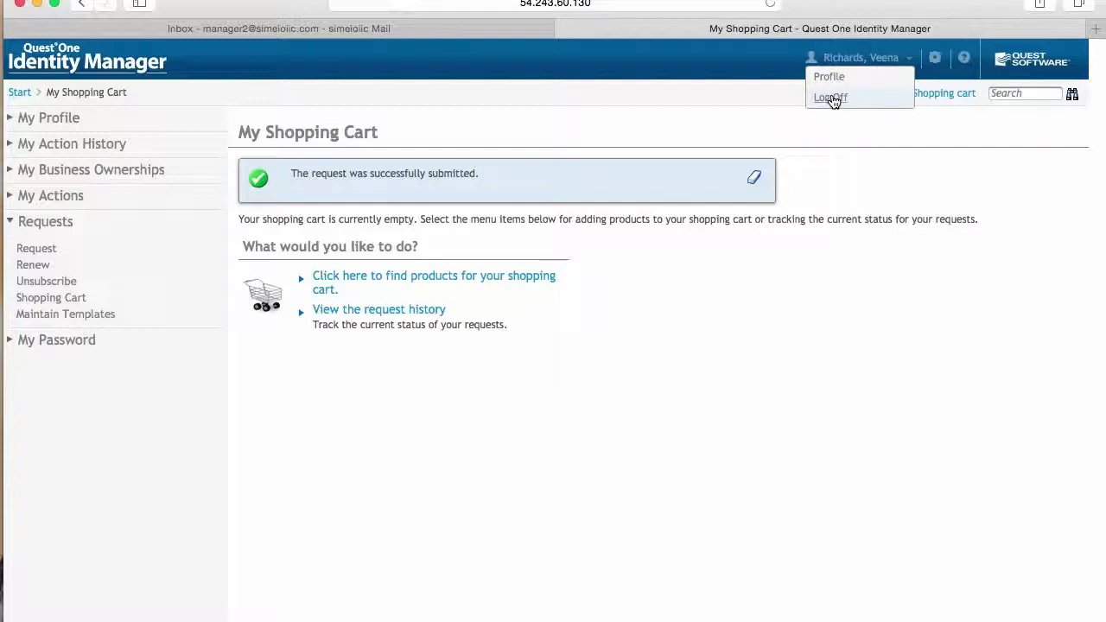
- Log off and sign back in as the approving manager with the manager's password
left_click(831, 98)
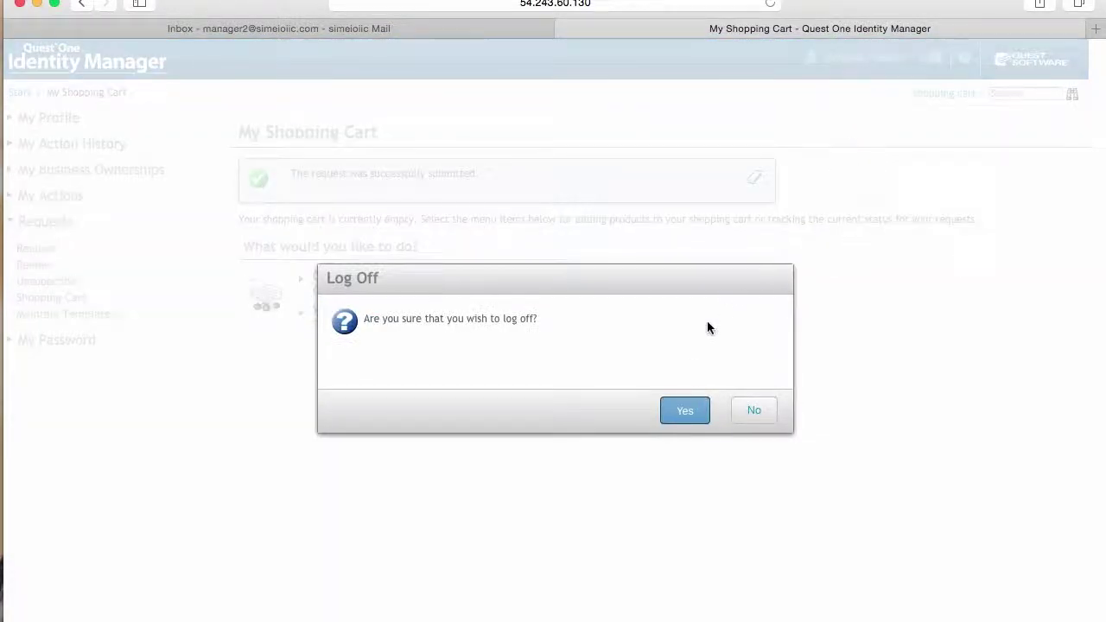
left_click(688, 414)
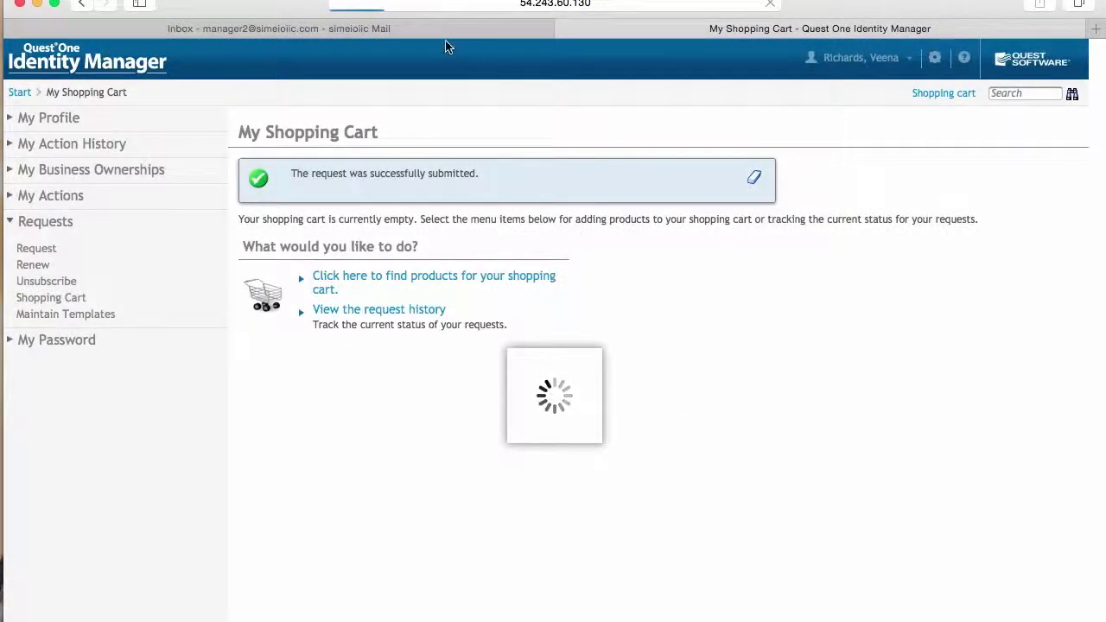
type("••••••")
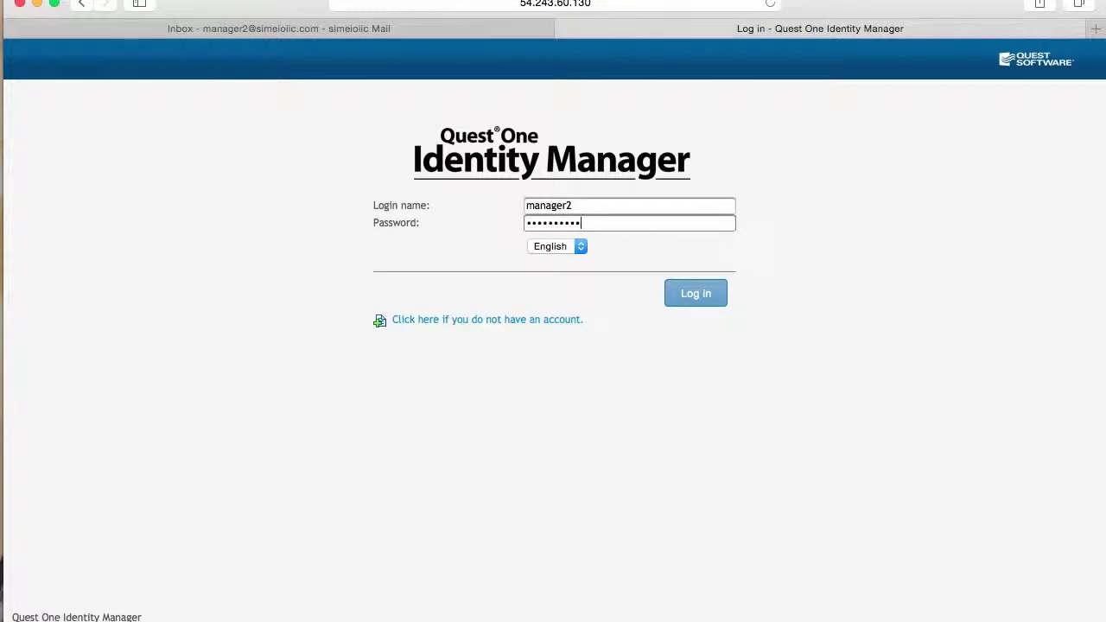
left_click(712, 294)
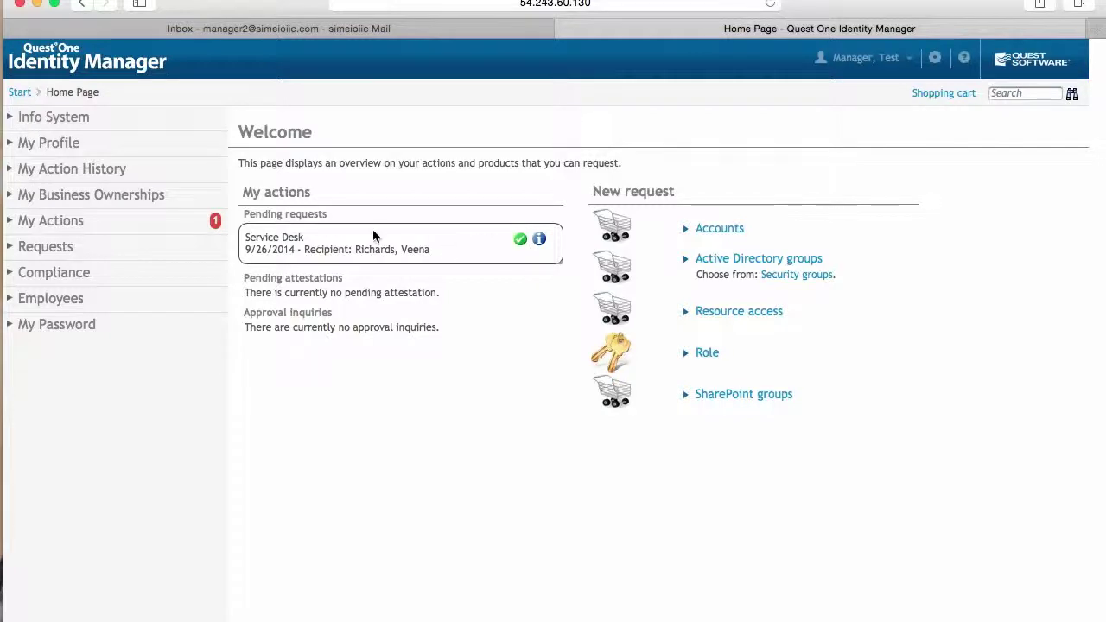
- List pending requests and inspect the SoD: Banking No Service Desk rule violation details
left_click(74, 222)
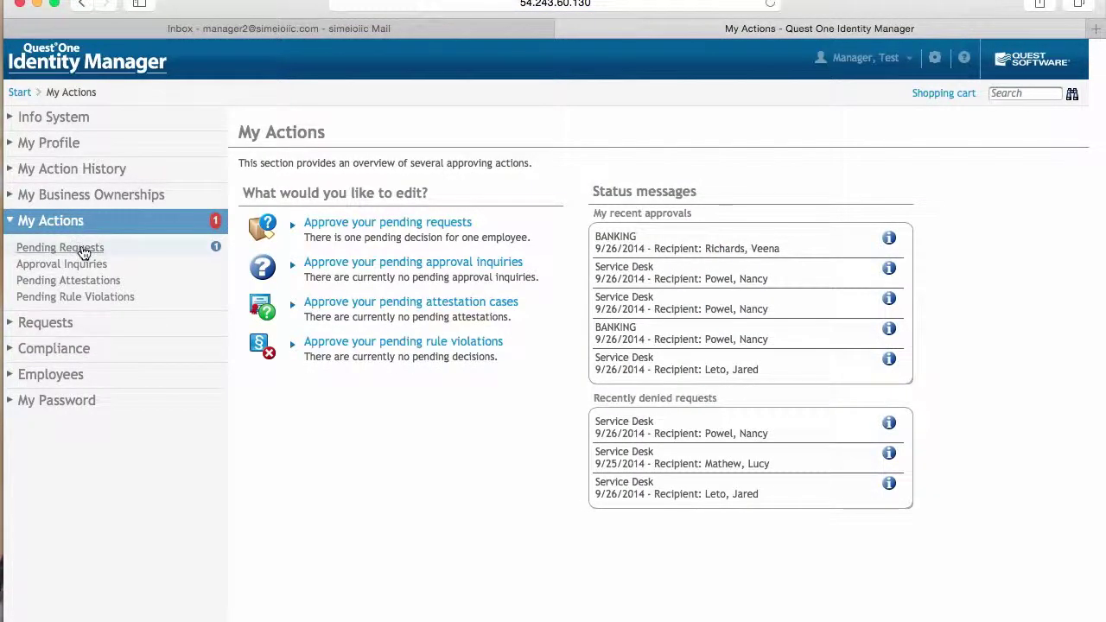
left_click(81, 248)
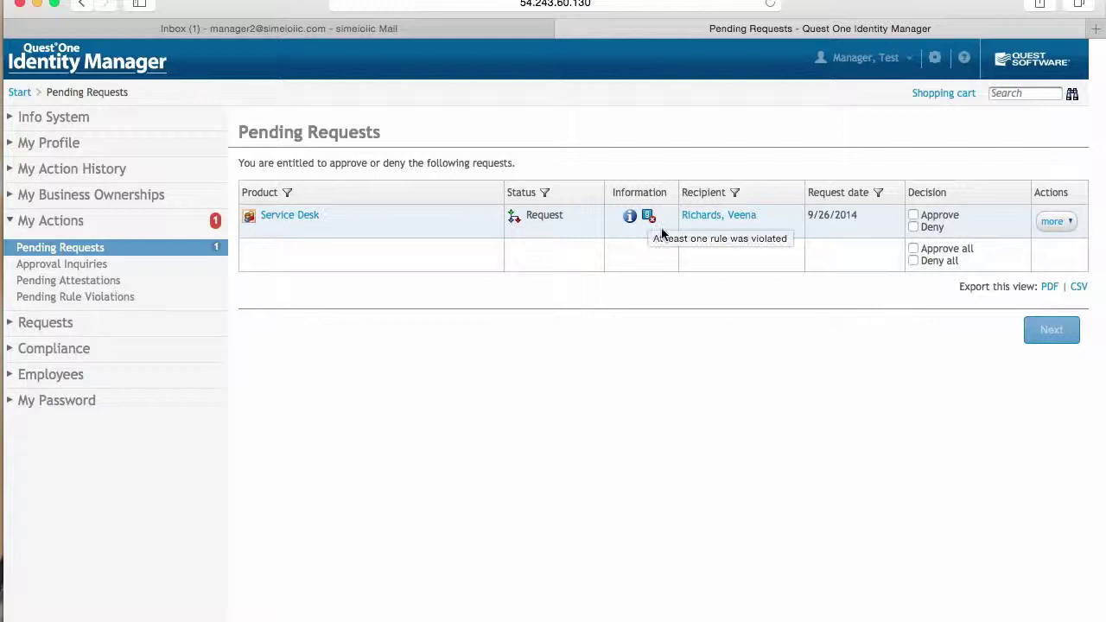
left_click(648, 222)
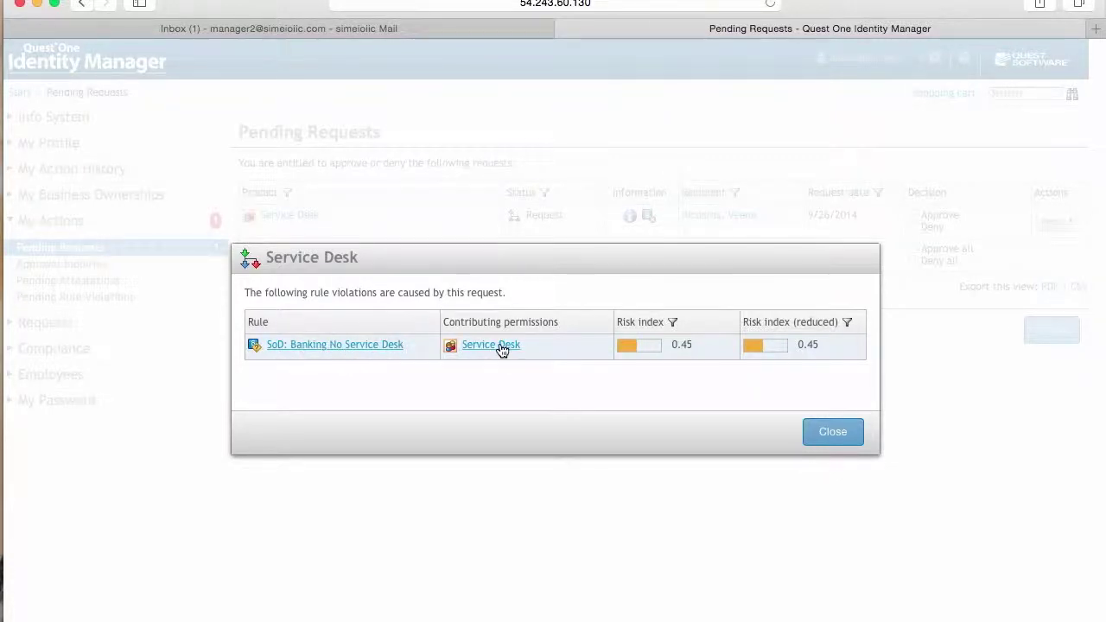
left_click(381, 345)
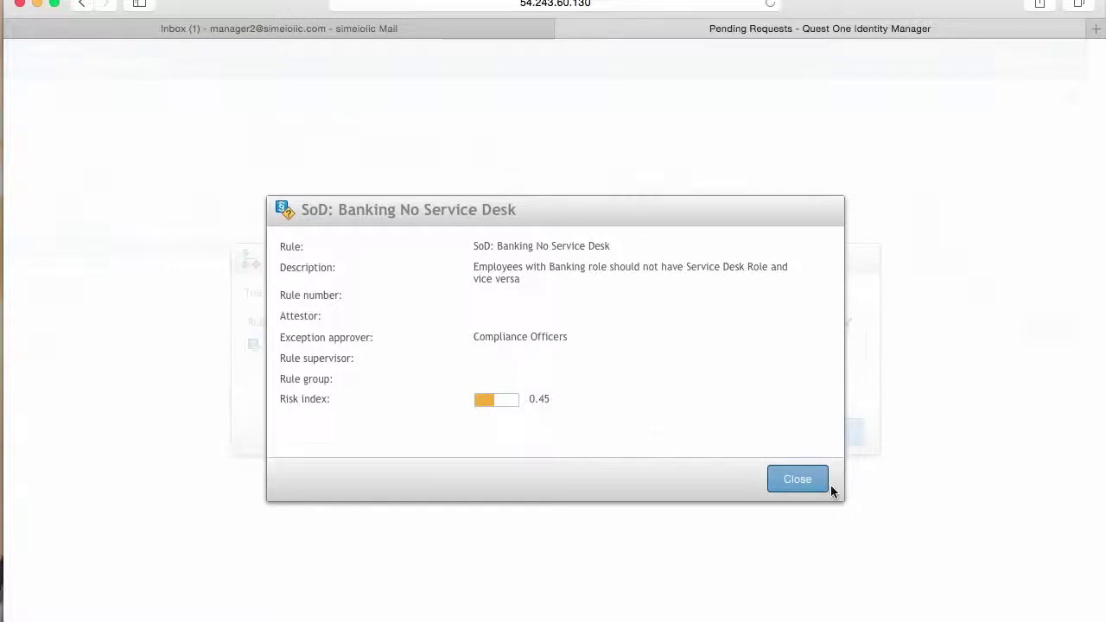
left_click(805, 480)
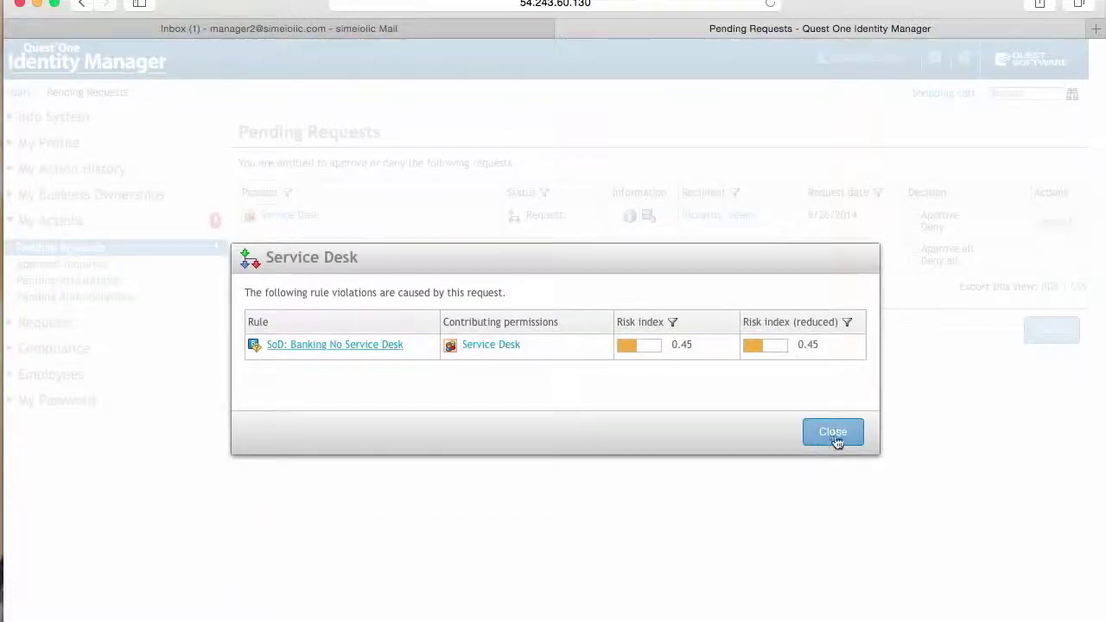
left_click(832, 433)
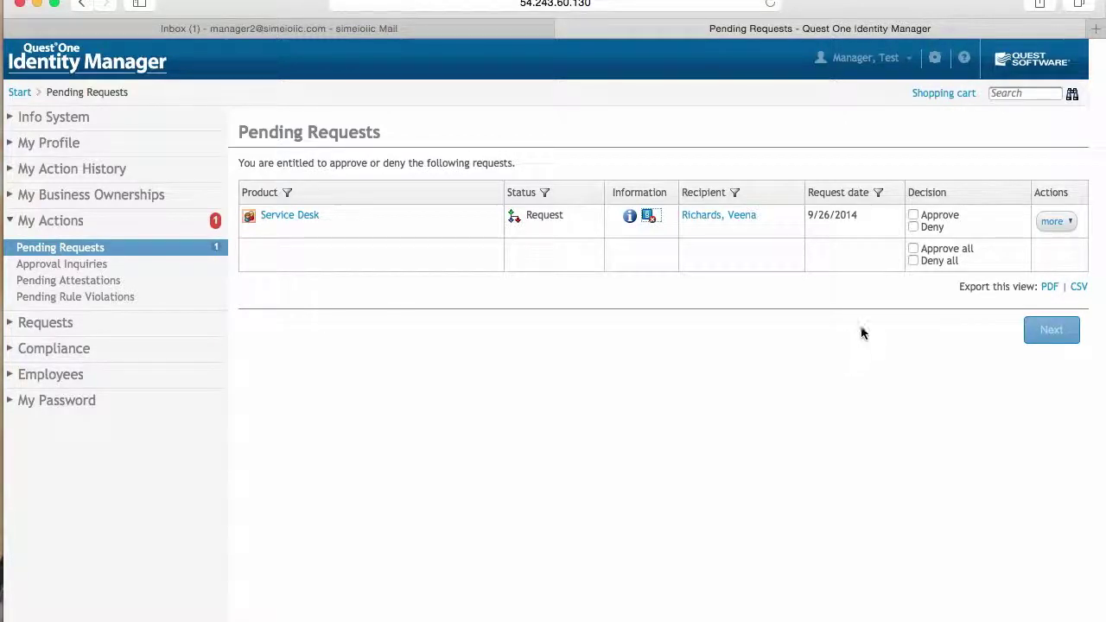
- Approve the Service Desk request, writing the reason 'He needs this ihile he is moving to his new job position, Coptio'
left_click(912, 216)
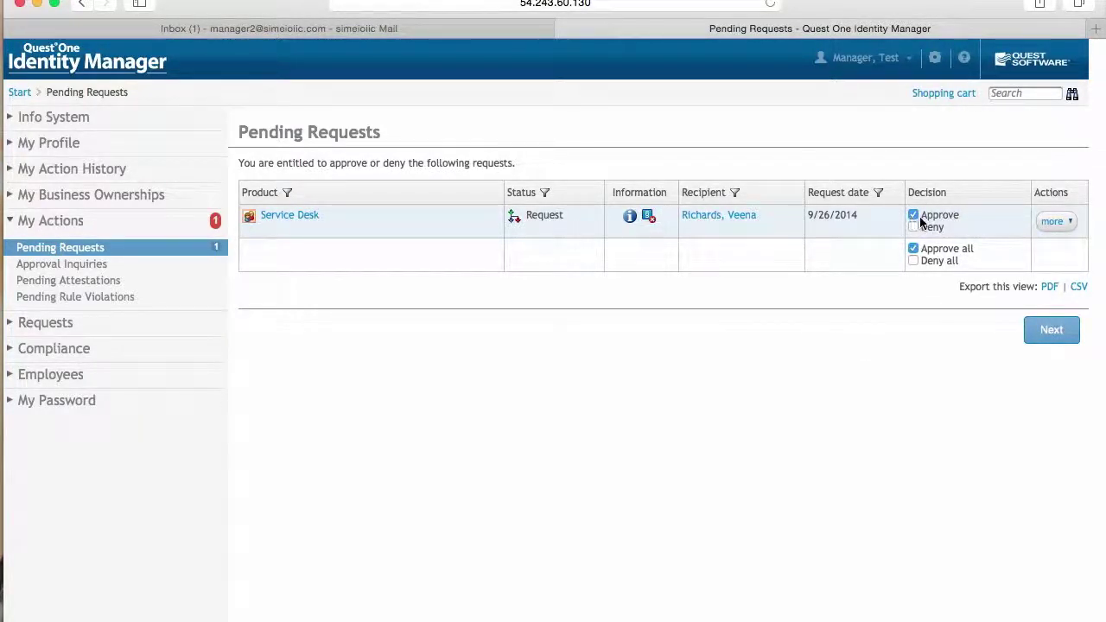
left_click(1061, 223)
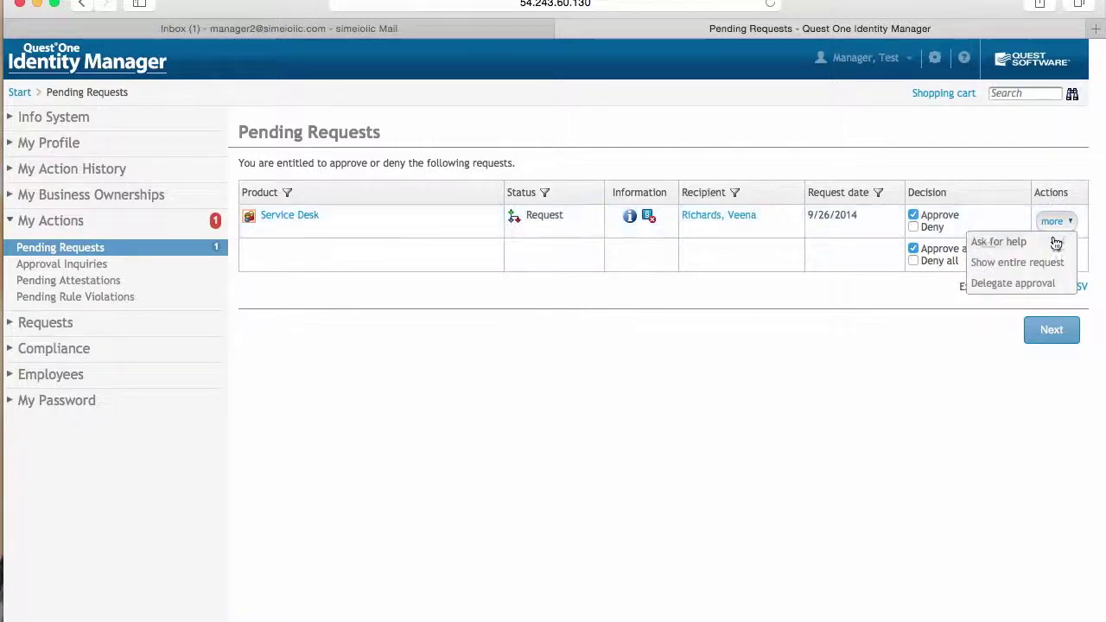
left_click(1052, 331)
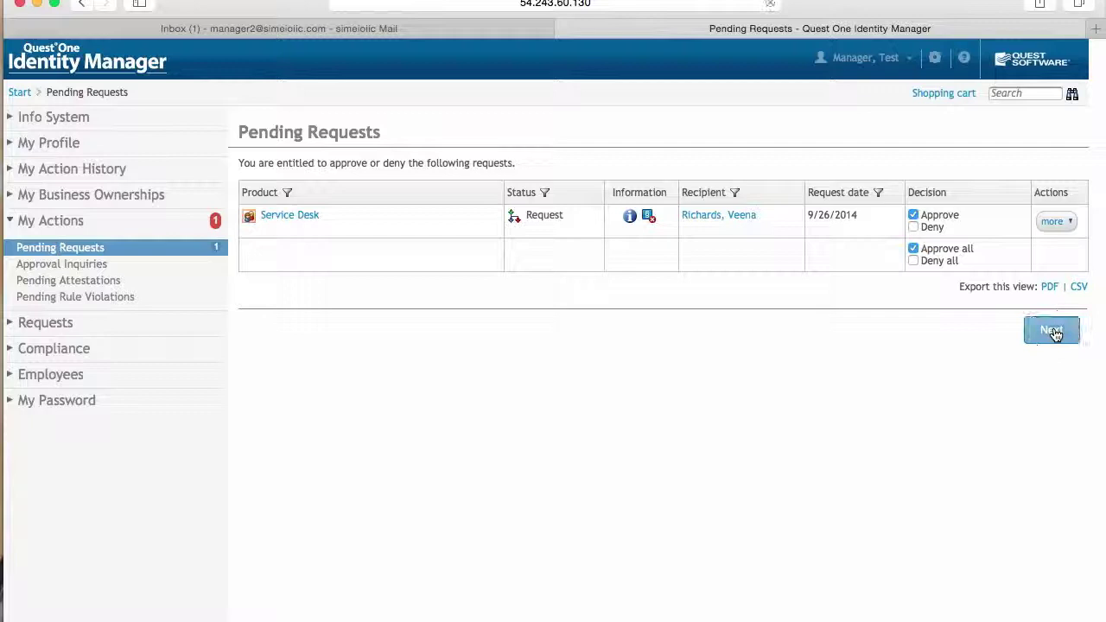
left_click(629, 195)
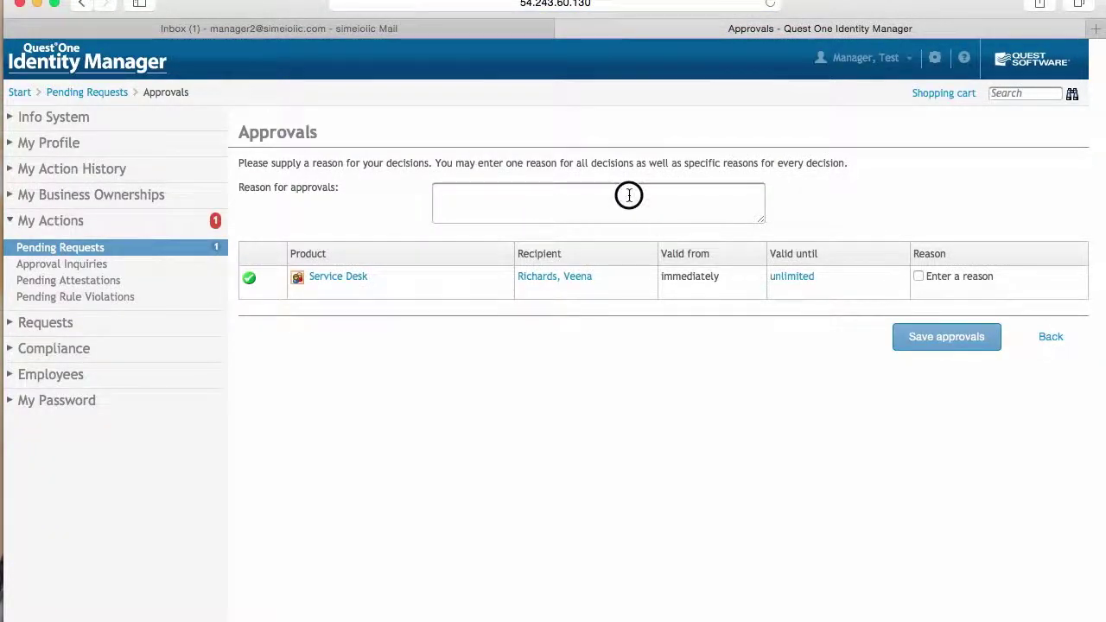
type("He needs t")
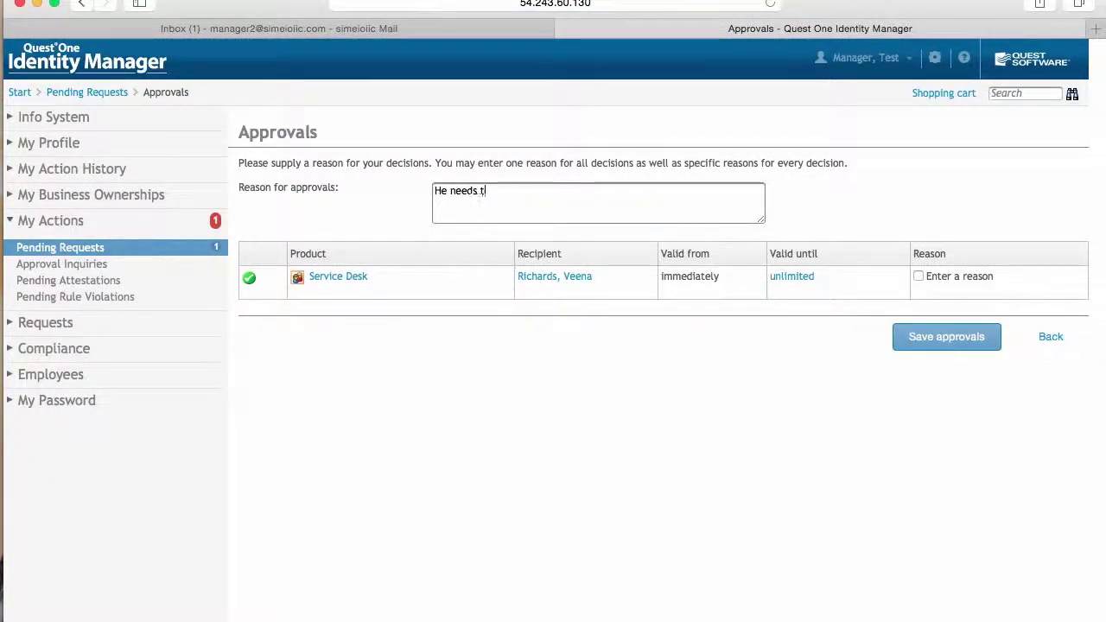
type("his")
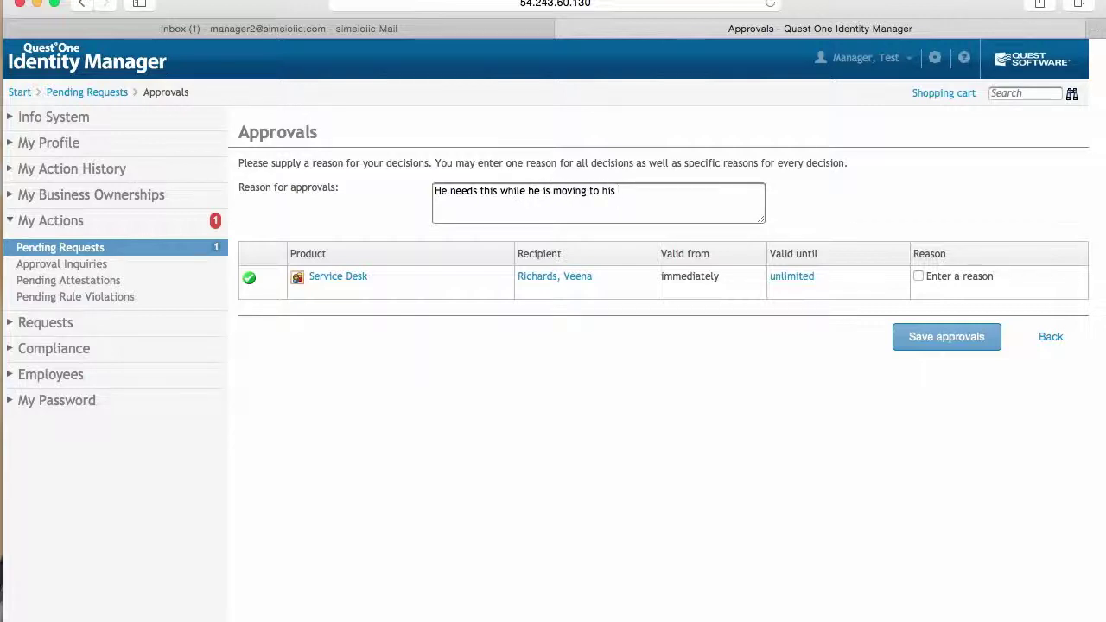
type(" ihile he is moving to his new job pos")
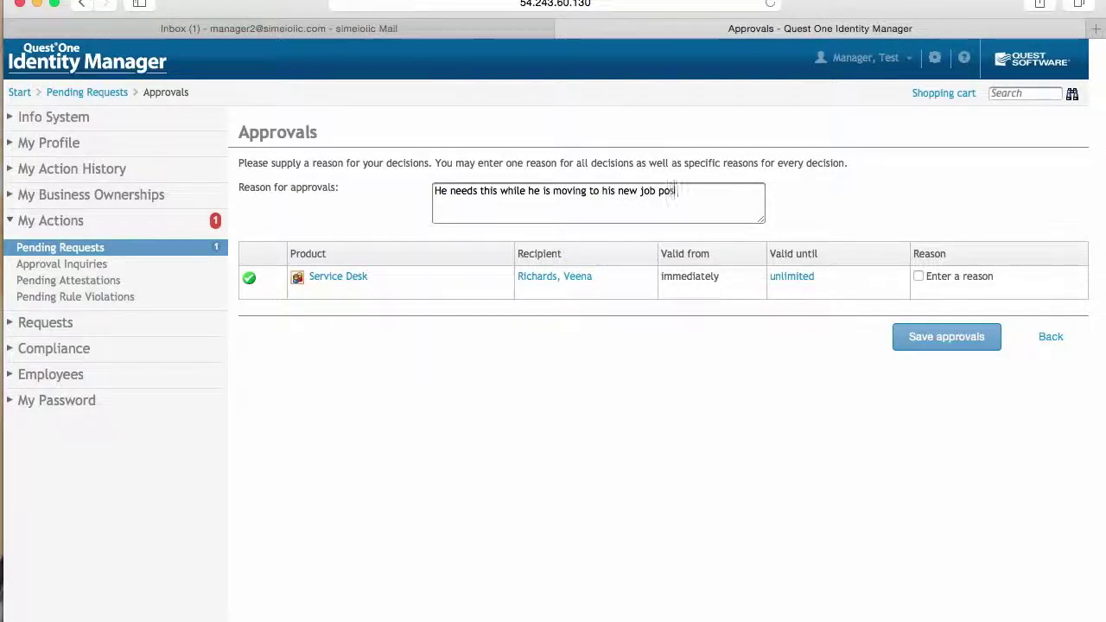
type("ition, Compliance office please approve exce")
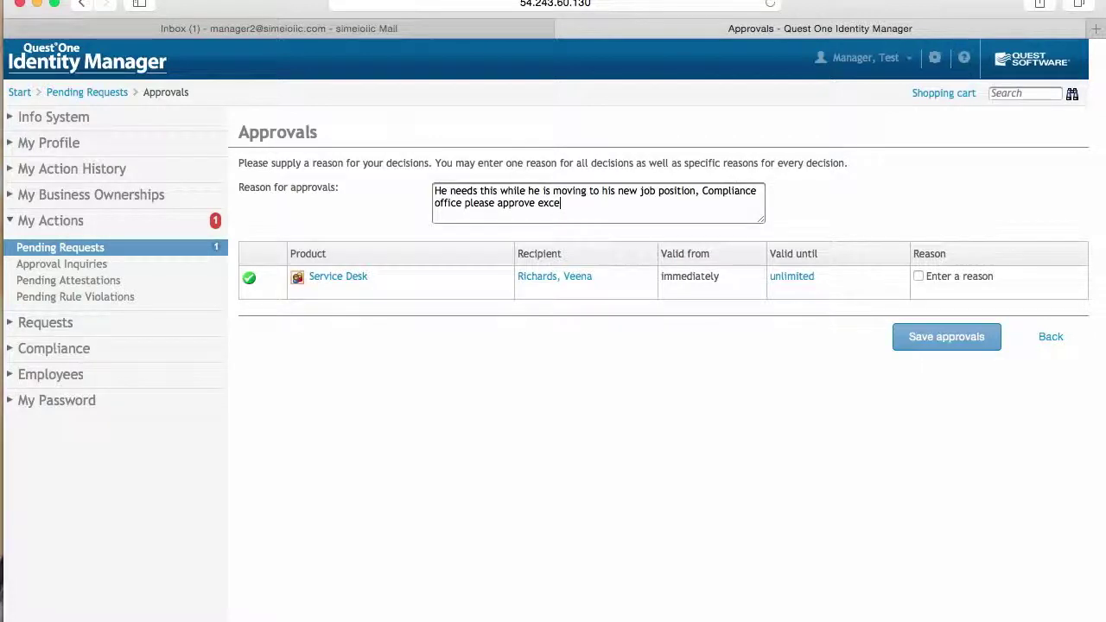
type("ption.")
- Copy the justification into the Service Desk request's own Reason box and save the approval
left_click(918, 276)
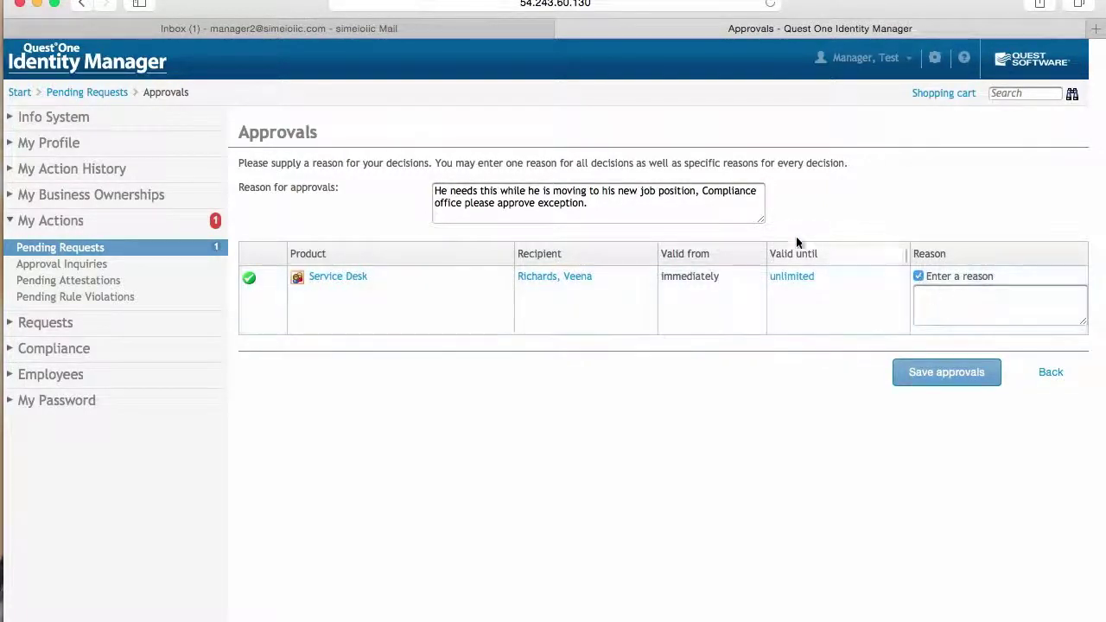
left_click_drag(591, 204, 420, 185)
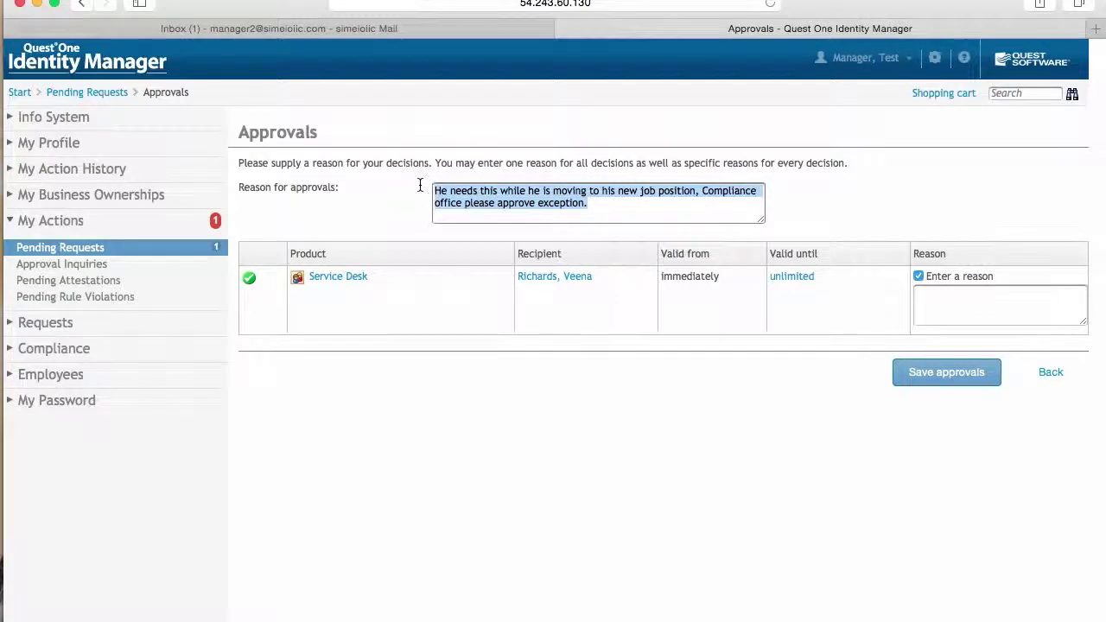
key("super+c")
left_click(940, 289)
key("super+v")
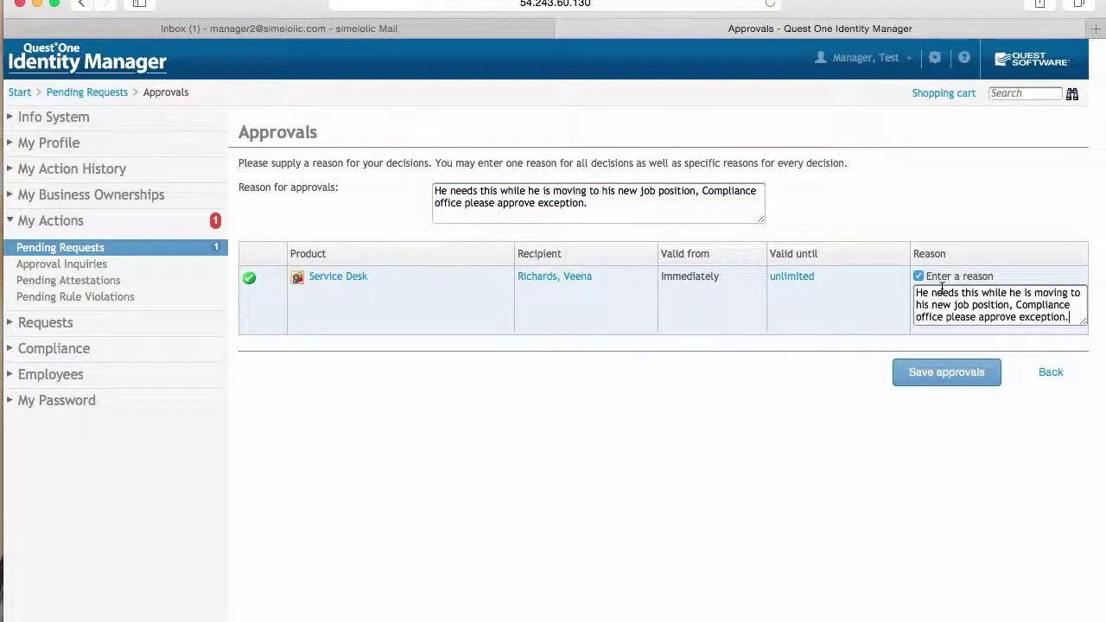
left_click(960, 375)
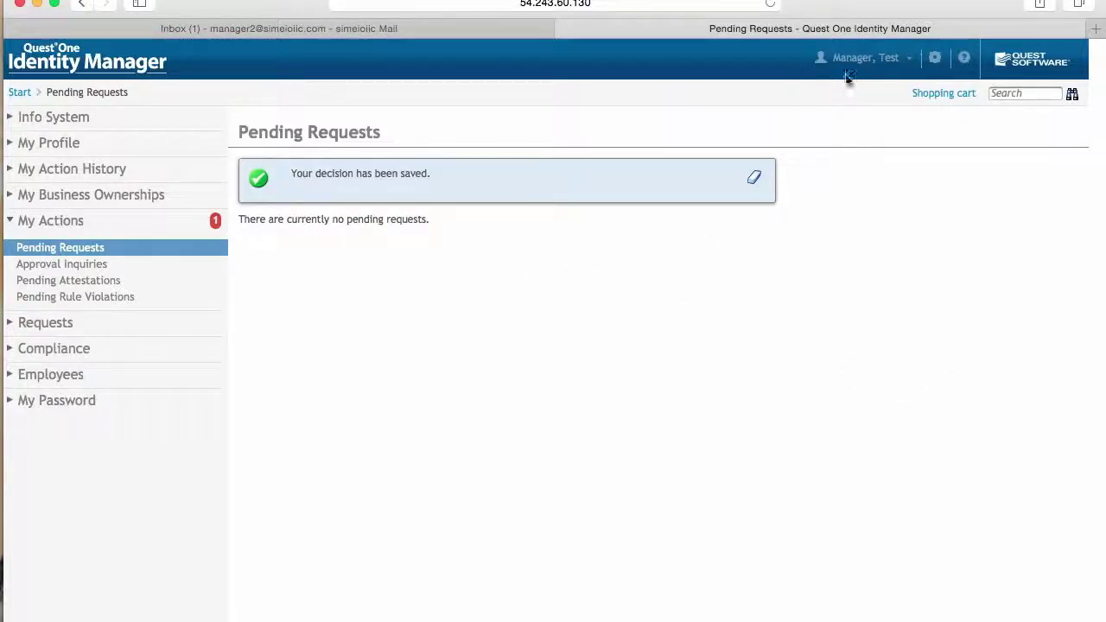
- Log off the manager account, confirming the log-off prompt
left_click(899, 64)
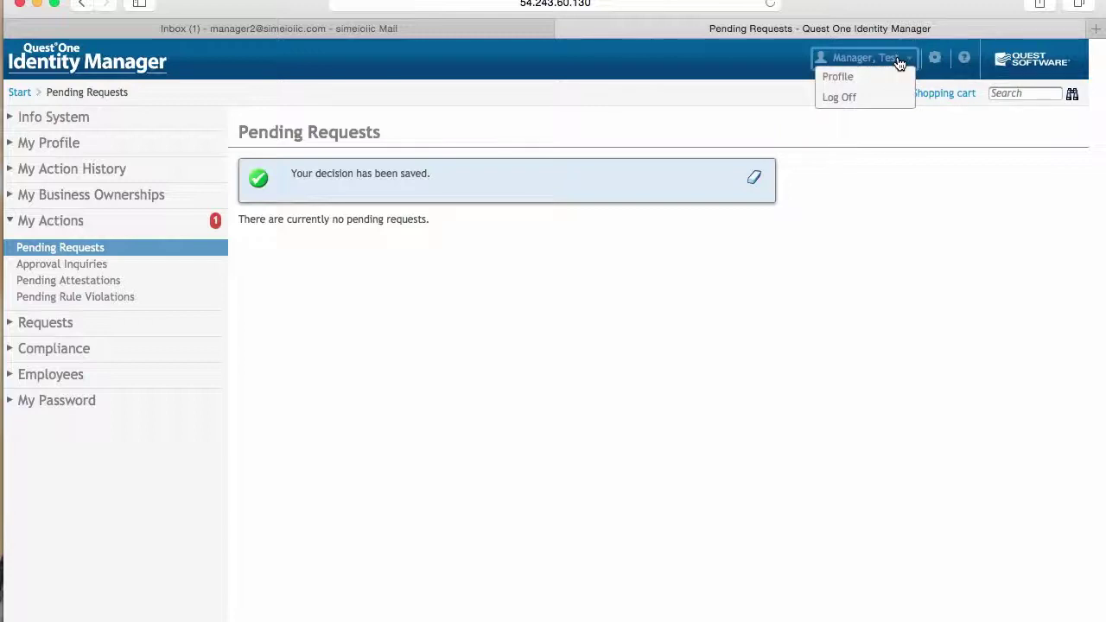
left_click(844, 97)
left_click(691, 415)
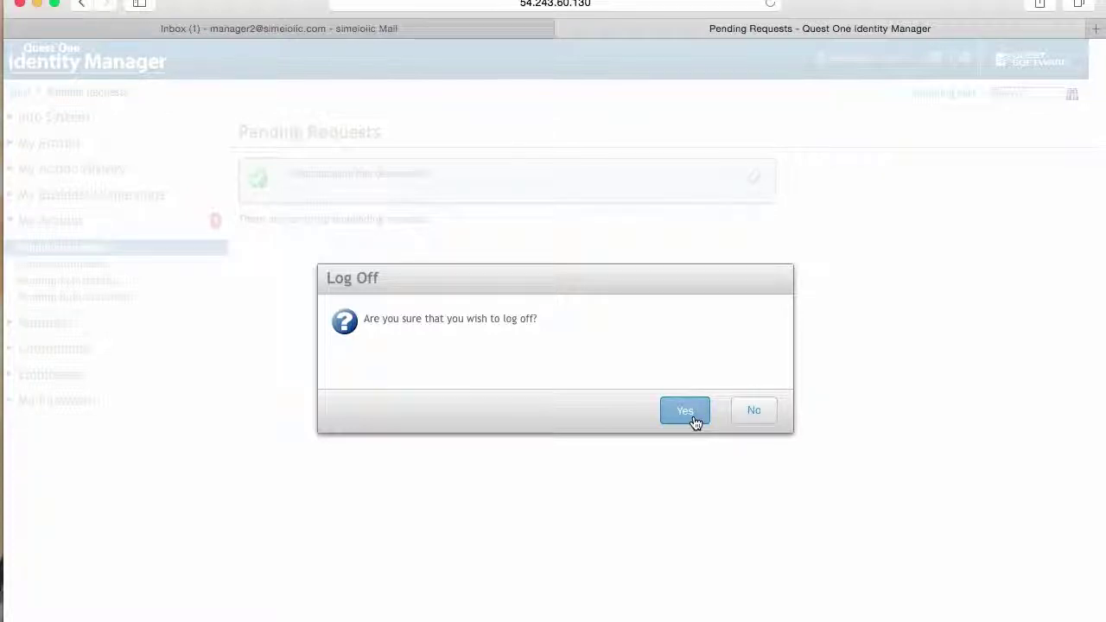
left_click(693, 414)
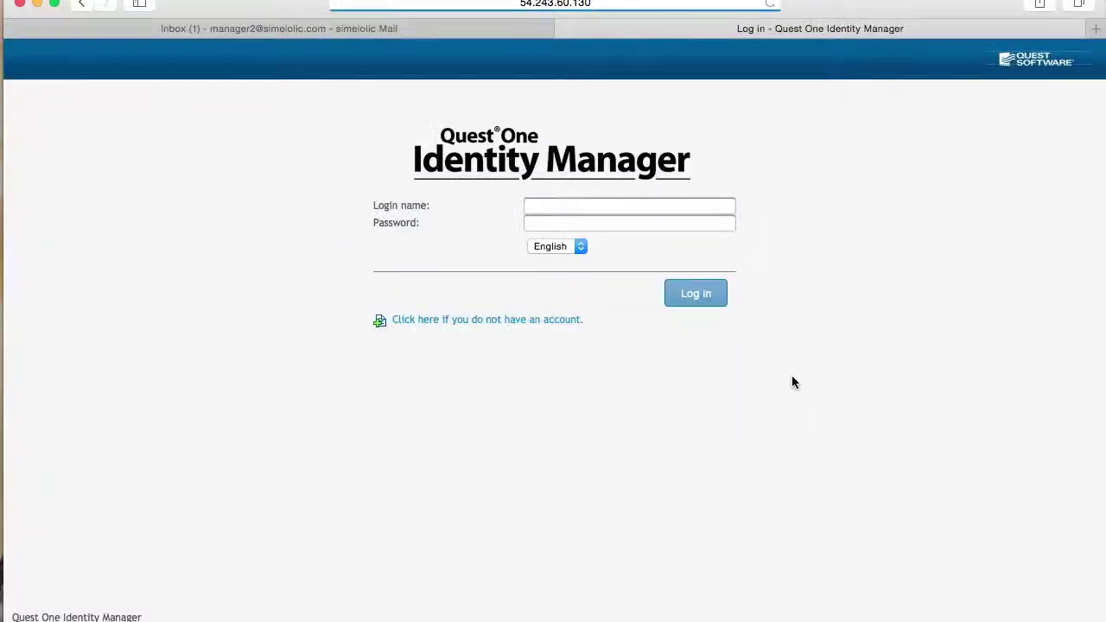
- Enter the login name employee1 on the login page and move to the password
left_click(638, 206)
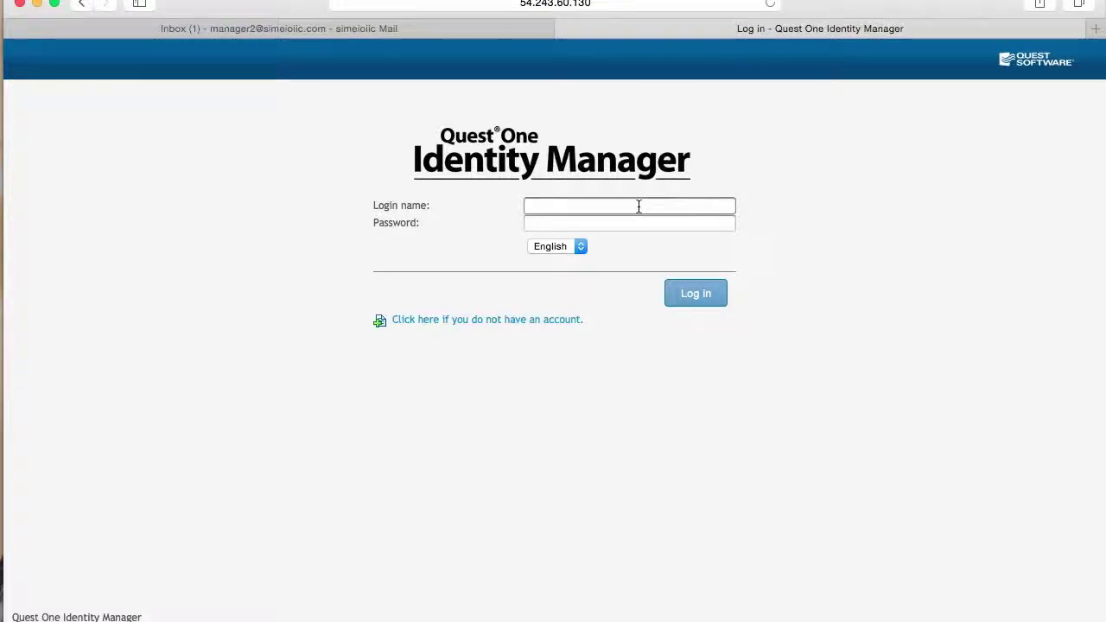
type("employe")
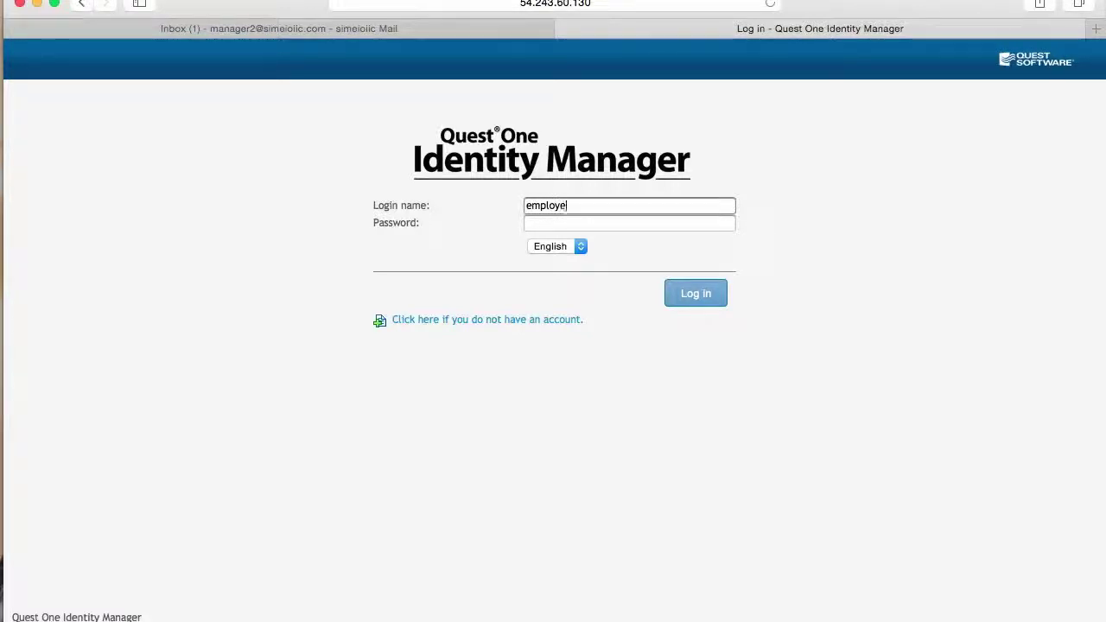
type("e1")
key("Tab")
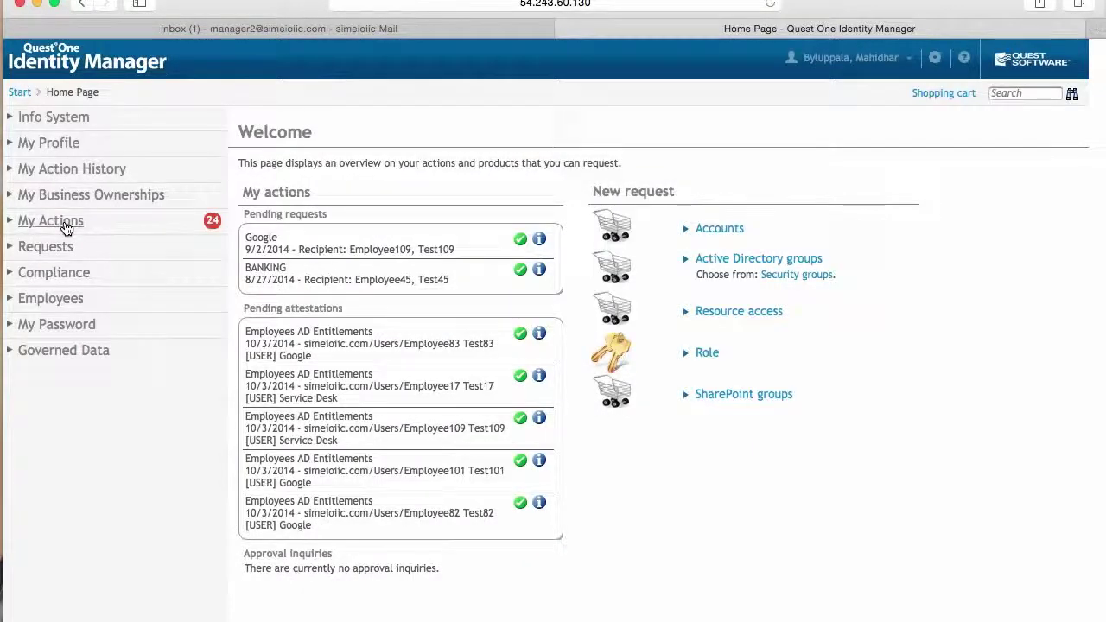
- Open My Actions and list the pending rule violations
left_click(71, 223)
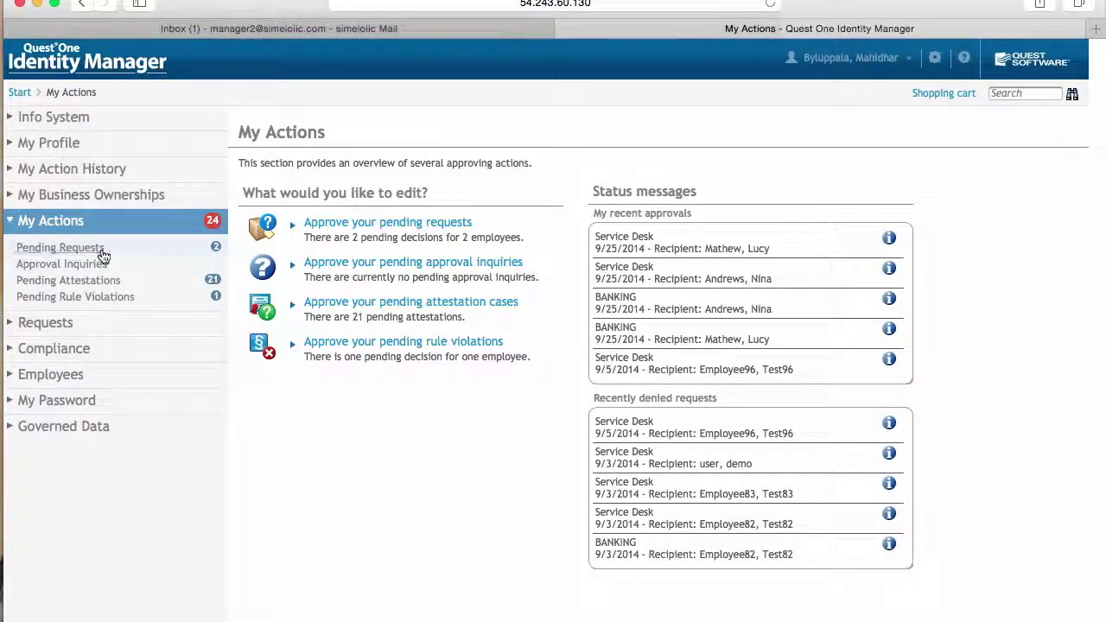
left_click(101, 253)
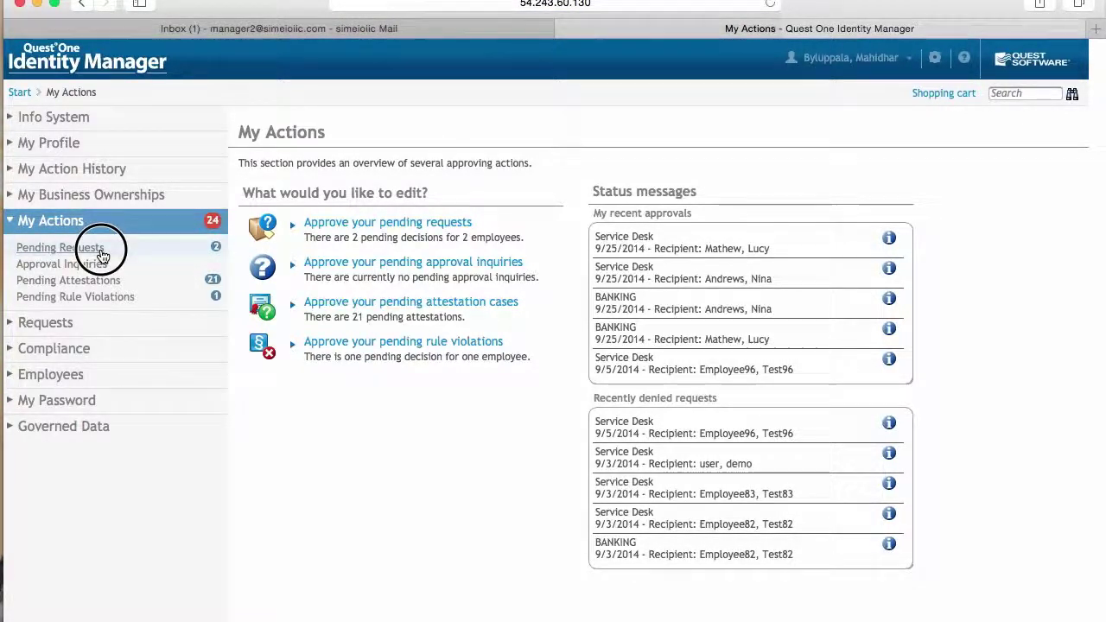
left_click(109, 296)
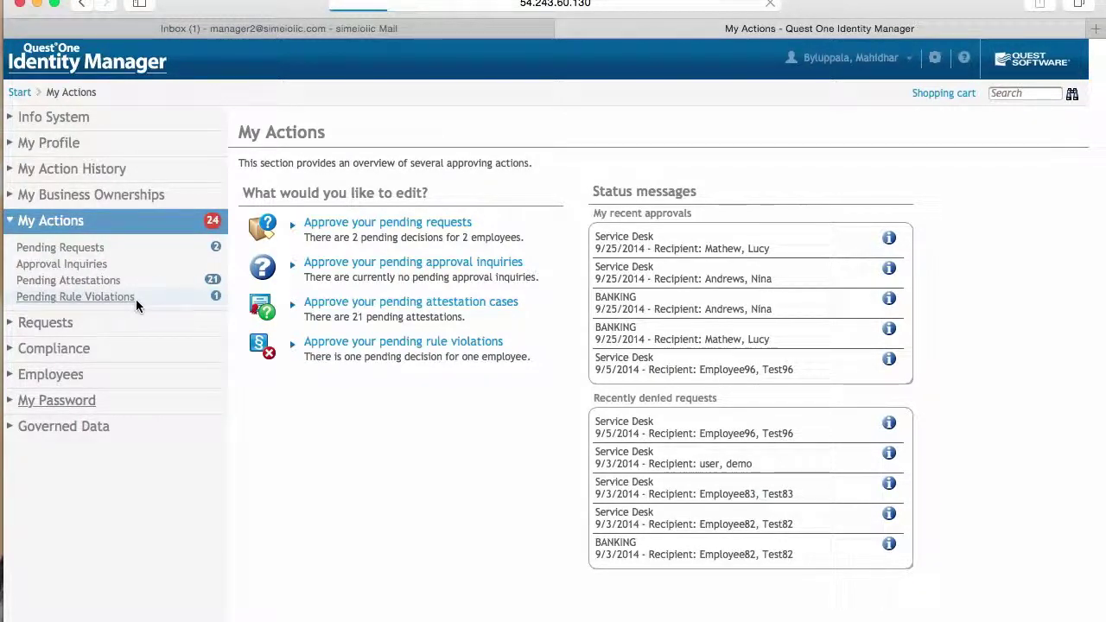
left_click(325, 342)
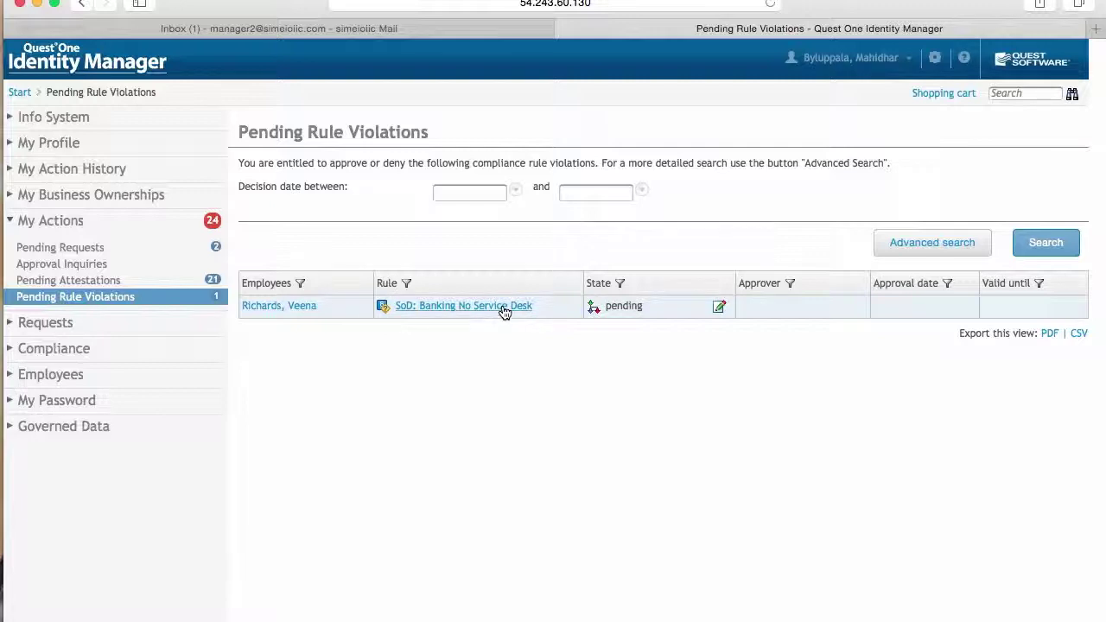
- Inspect the SoD violation's exception dialog and the affected employee's details without deciding
left_click(721, 307)
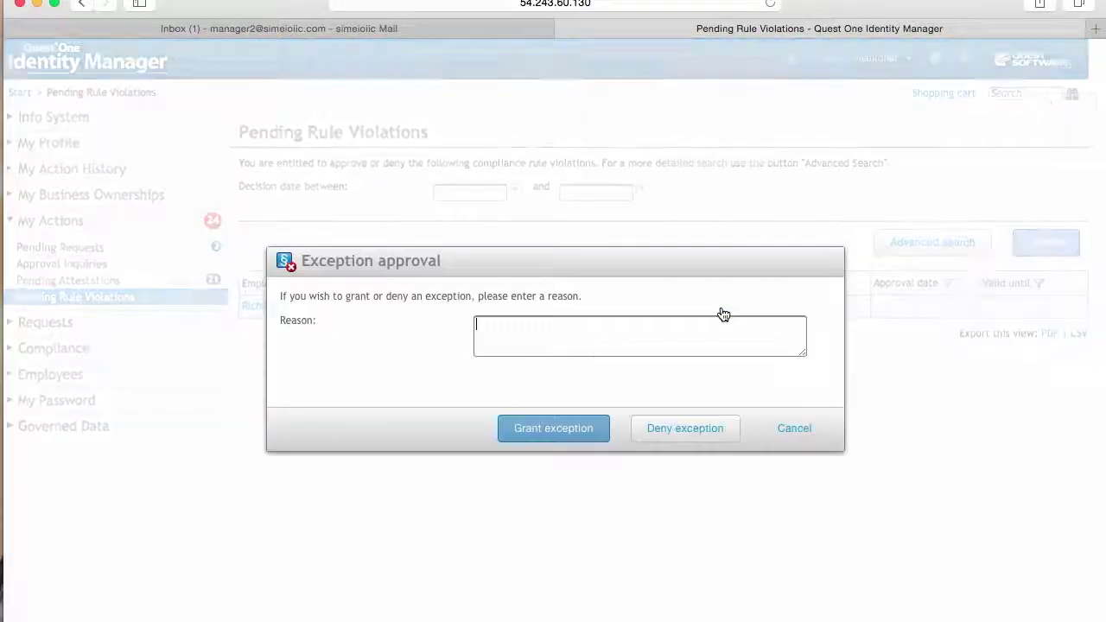
left_click(795, 428)
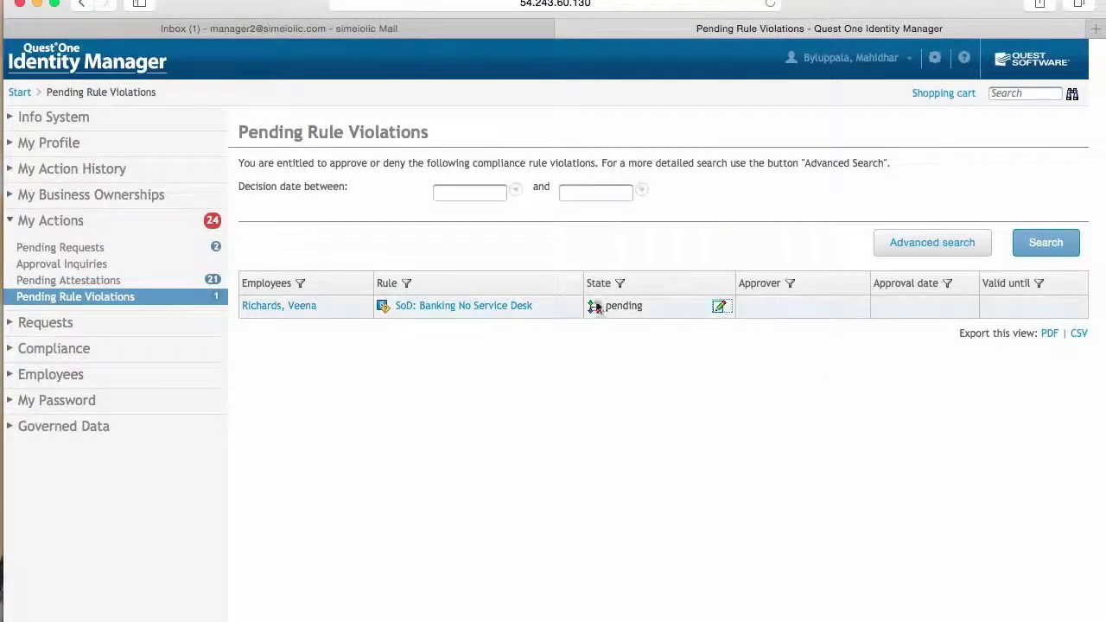
left_click(270, 308)
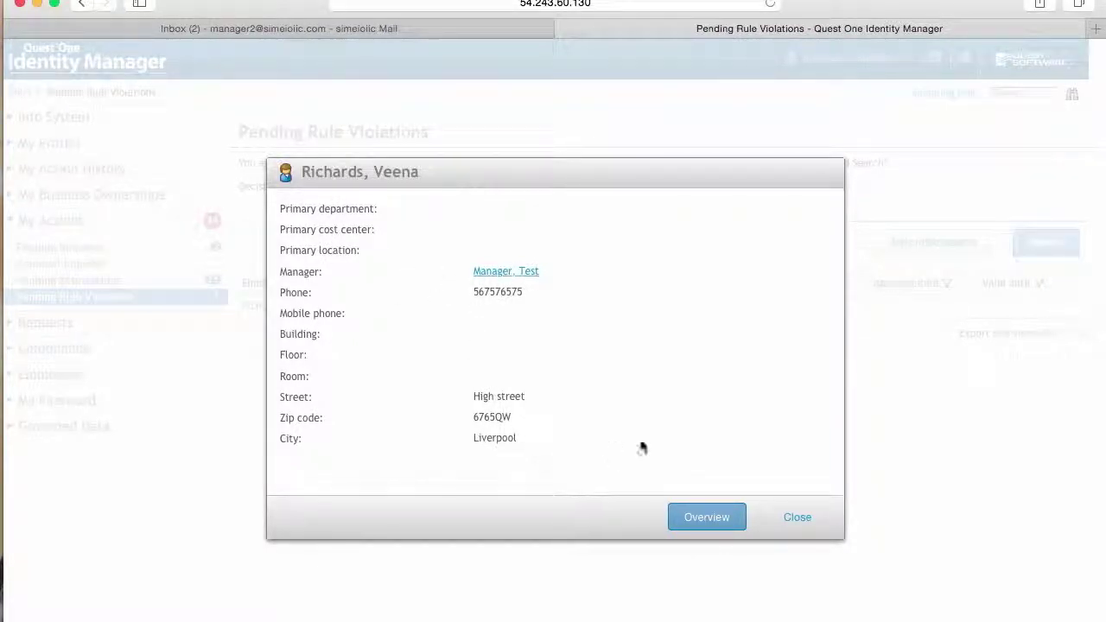
left_click(793, 515)
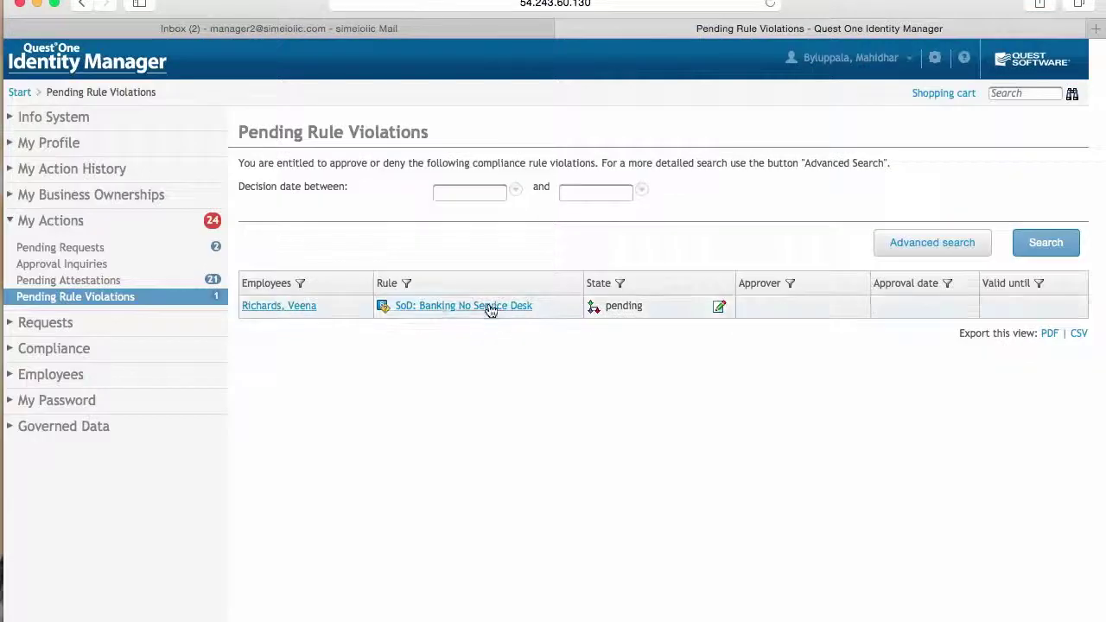